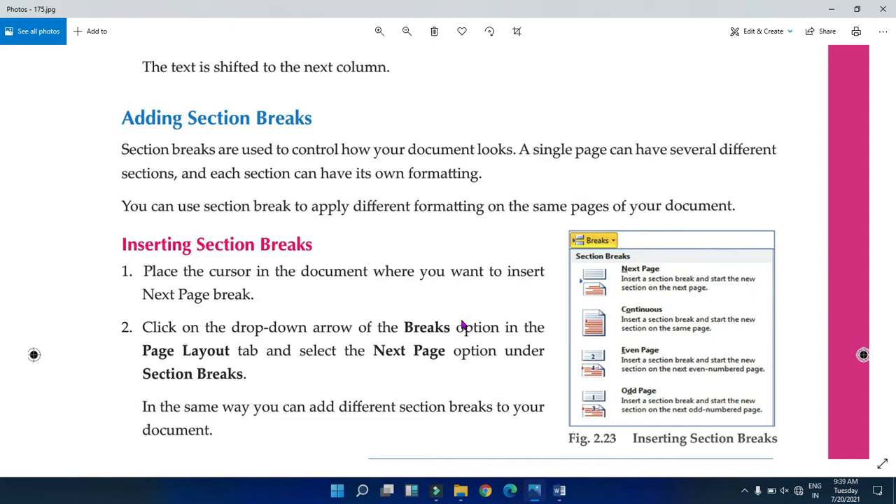
# Study the section break options in the textbook image, switch to the Word document and review its headings and pages
pyautogui.scroll(2, 461, 325)
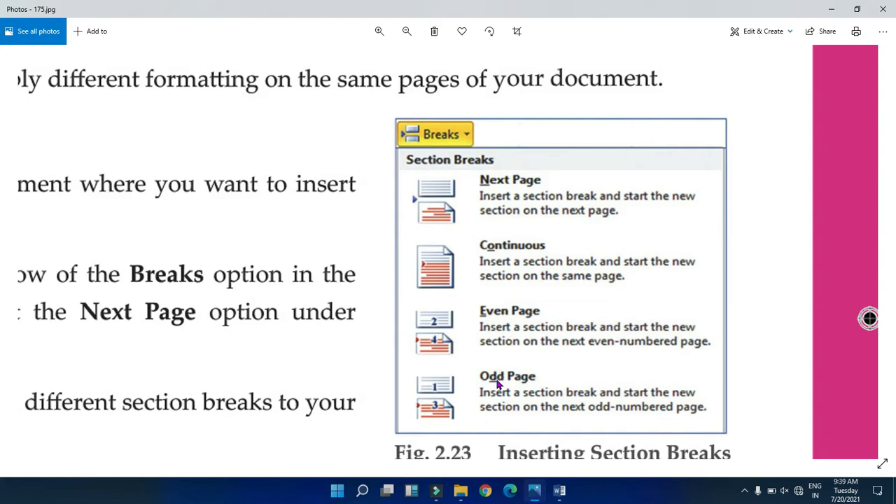
pyautogui.click(558, 492)
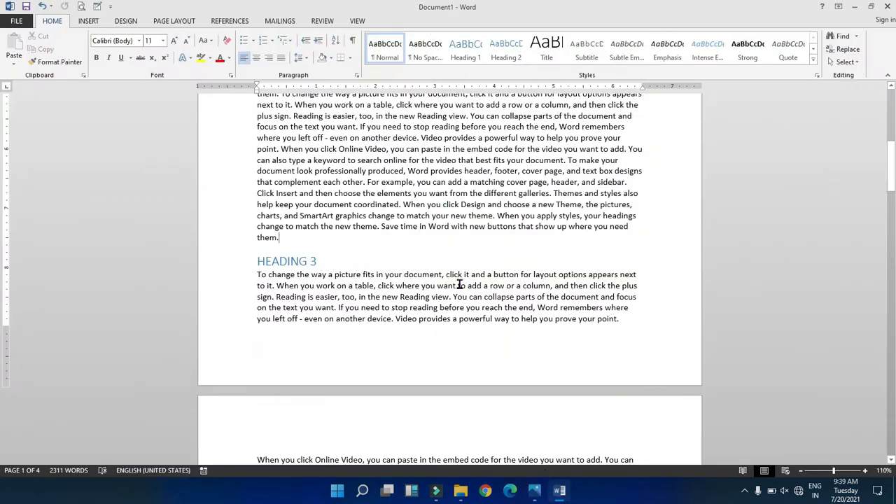
pyautogui.scroll(10, 380, 134)
pyautogui.scroll(-3, 326, 288)
pyautogui.scroll(-7, 325, 288)
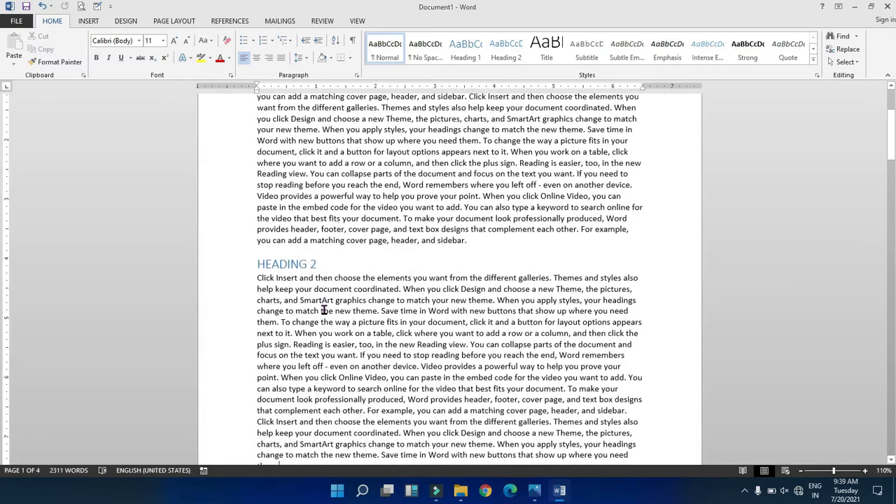
pyautogui.scroll(-16, 317, 262)
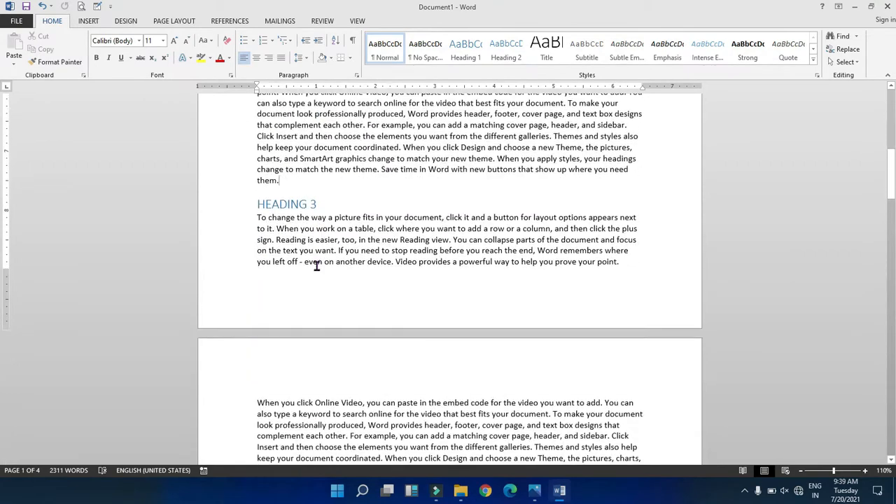
pyautogui.scroll(-18, 317, 266)
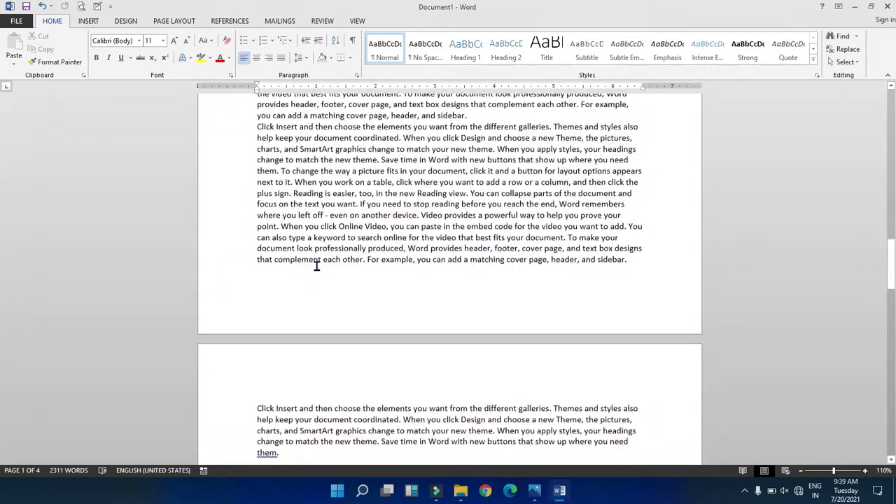
pyautogui.scroll(-14, 317, 266)
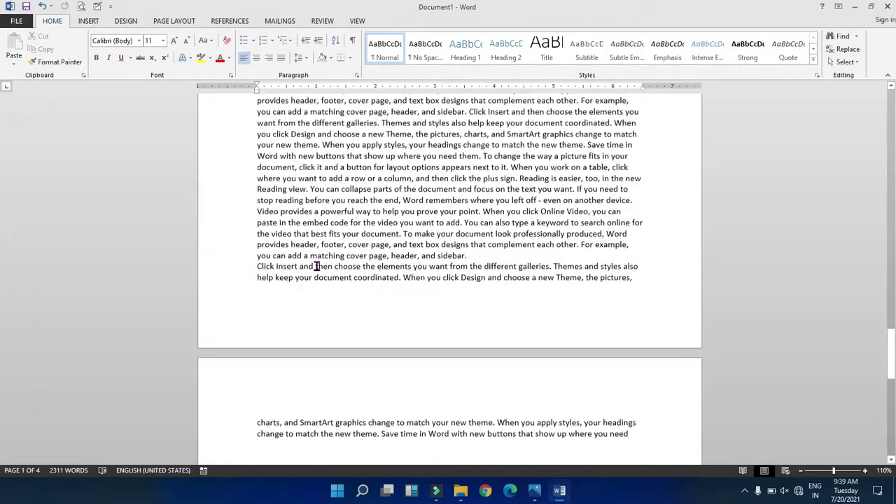
pyautogui.scroll(20, 316, 266)
pyautogui.scroll(20, 317, 266)
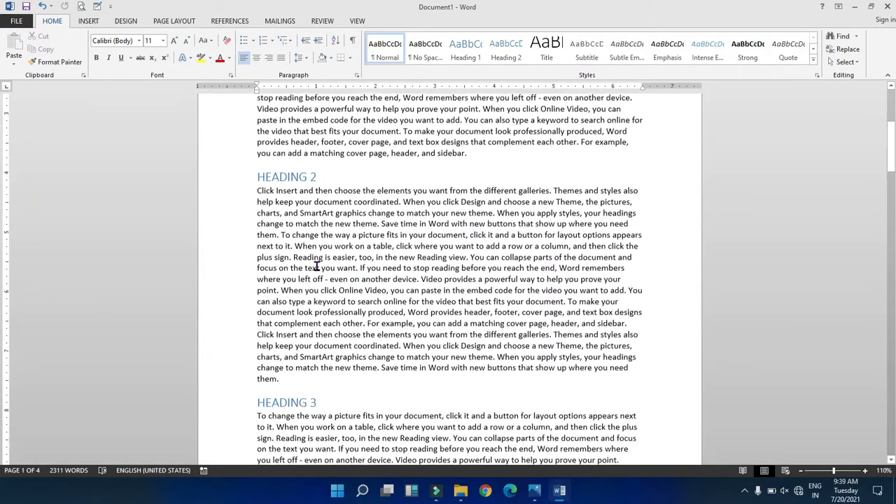
pyautogui.scroll(7, 316, 266)
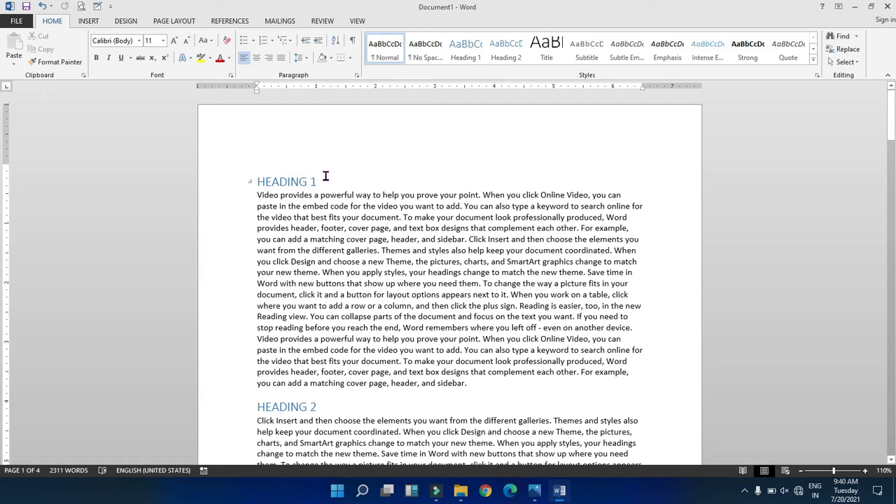
# Insert a Next Page section break at the end of the text under Heading 1
pyautogui.click(478, 382)
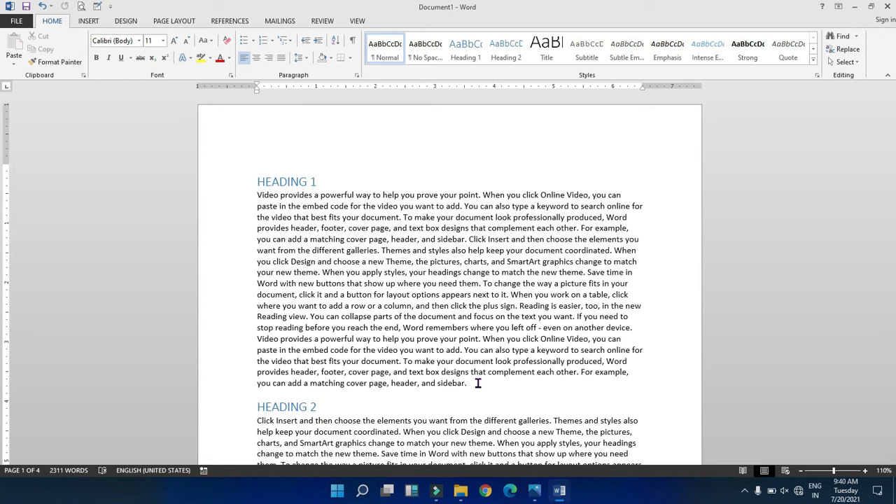
pyautogui.click(168, 24)
pyautogui.click(153, 39)
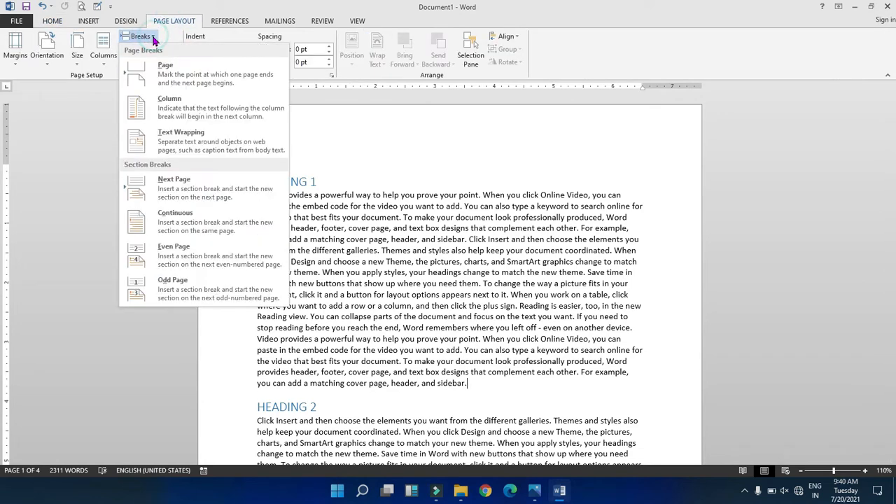
pyautogui.click(187, 201)
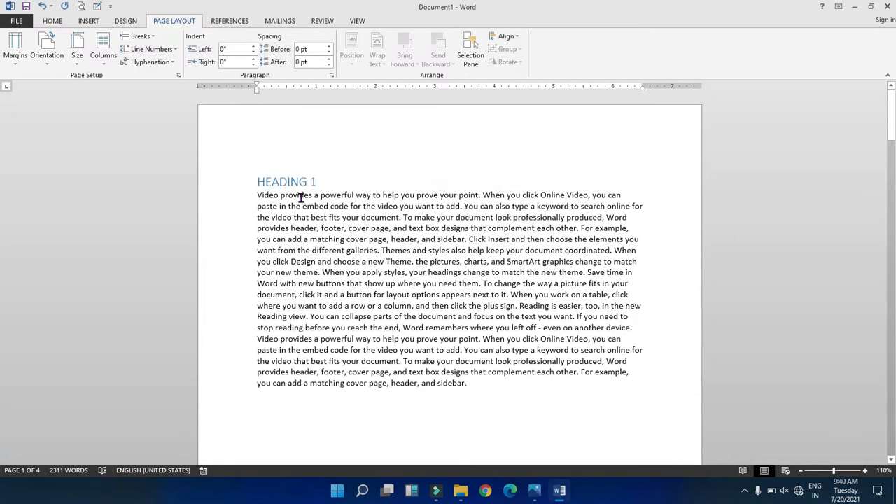
pyautogui.scroll(-20, 380, 350)
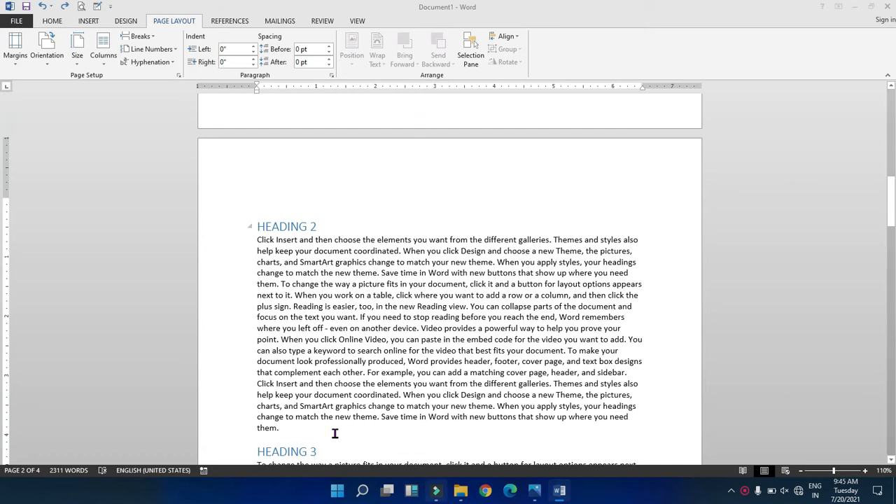
# Set the section starting at Heading 2 to a two-column layout
pyautogui.scroll(-3, 315, 357)
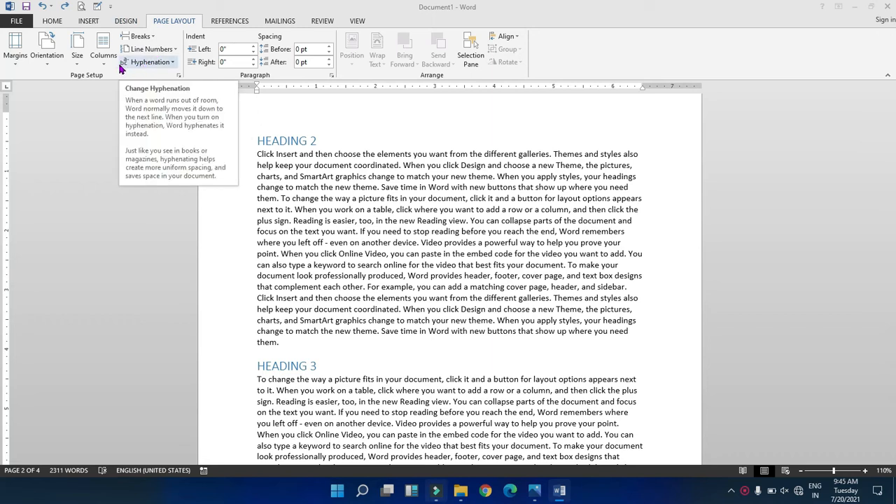
pyautogui.click(103, 51)
pyautogui.click(133, 111)
# Examine the column layout from Heading 2 through the following pages and compare it with the Heading 1 page
pyautogui.scroll(-15, 414, 304)
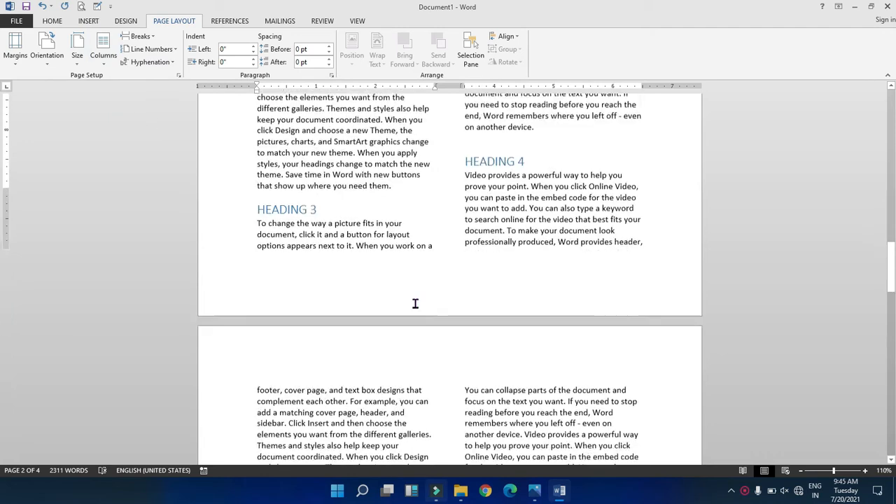
pyautogui.scroll(7, 413, 304)
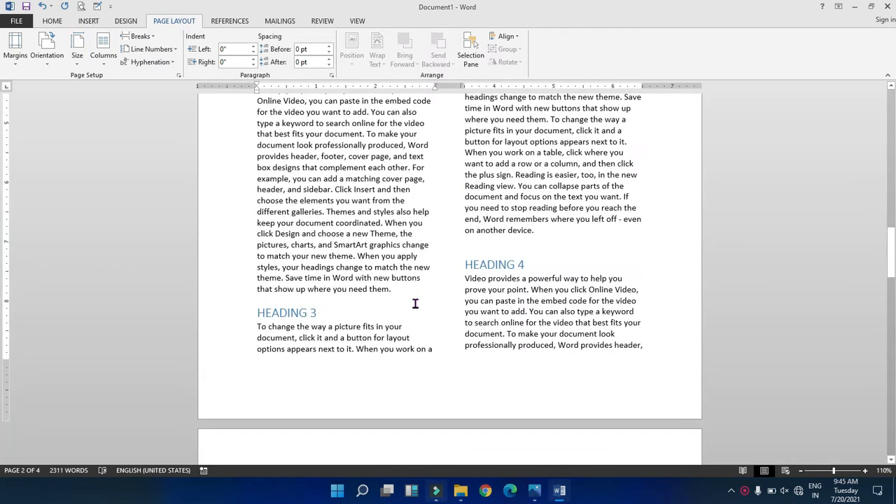
pyautogui.scroll(3, 415, 304)
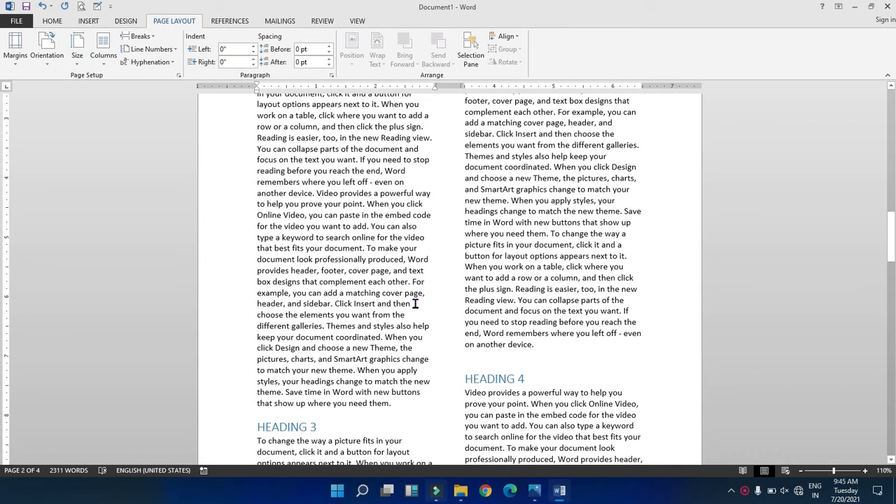
pyautogui.scroll(-10, 415, 303)
pyautogui.scroll(-10, 415, 304)
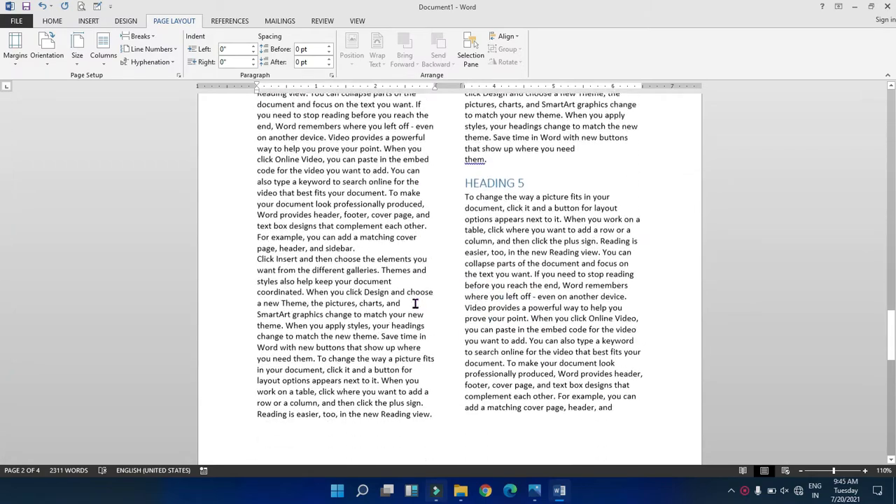
pyautogui.scroll(6, 415, 304)
pyautogui.scroll(15, 415, 304)
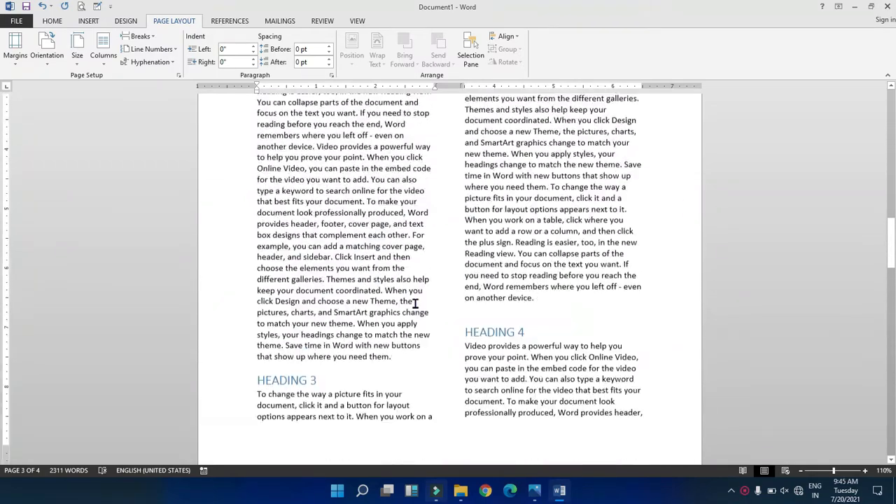
pyautogui.scroll(5, 415, 304)
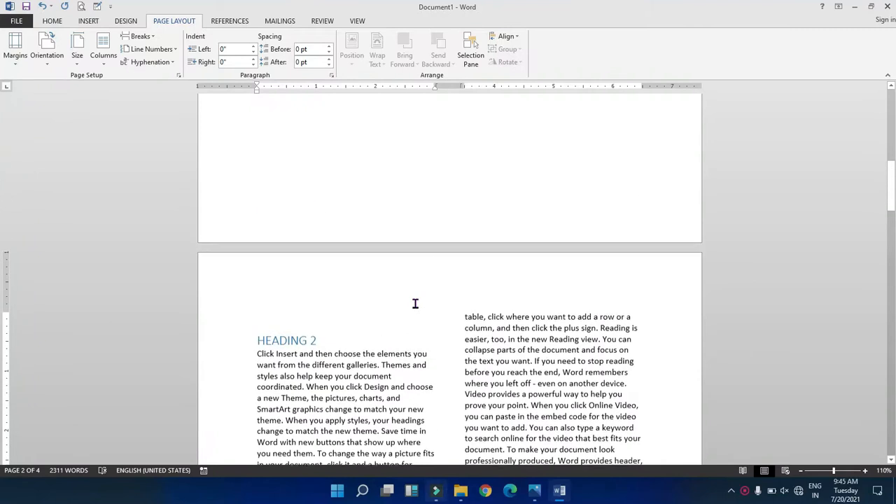
pyautogui.scroll(-3, 415, 304)
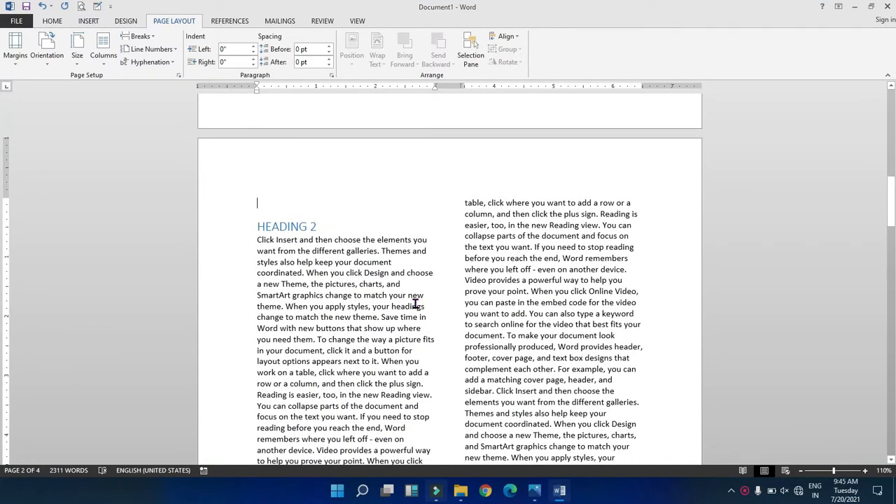
pyautogui.scroll(20, 415, 304)
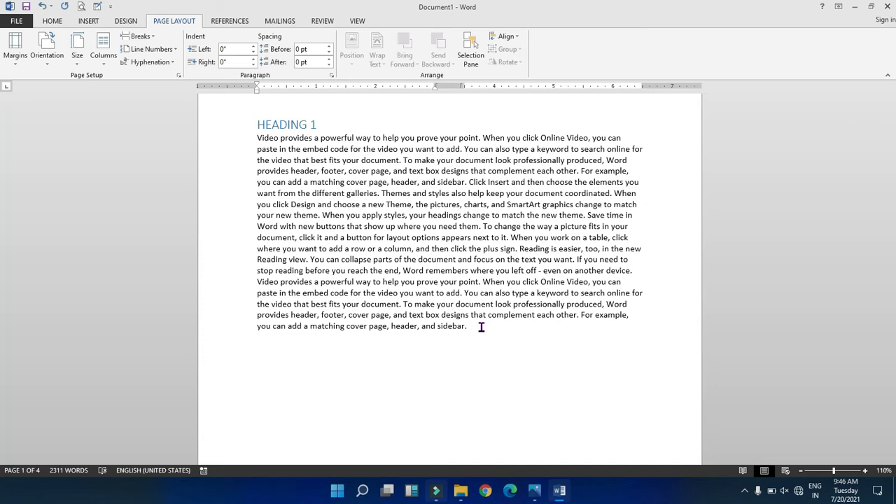
# Insert a Continuous section break at the end of the text under Heading 2
pyautogui.moveTo(893, 144); pyautogui.dragTo(875, 207)
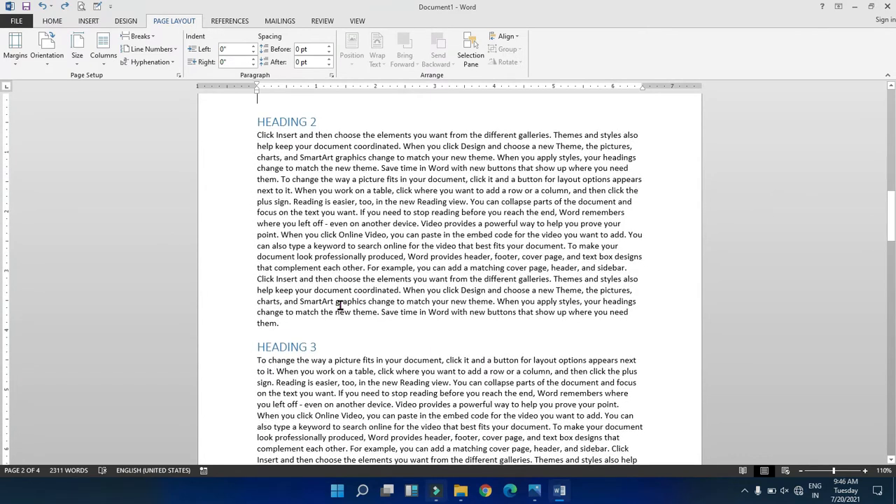
pyautogui.click(294, 326)
pyautogui.click(292, 324)
pyautogui.click(142, 36)
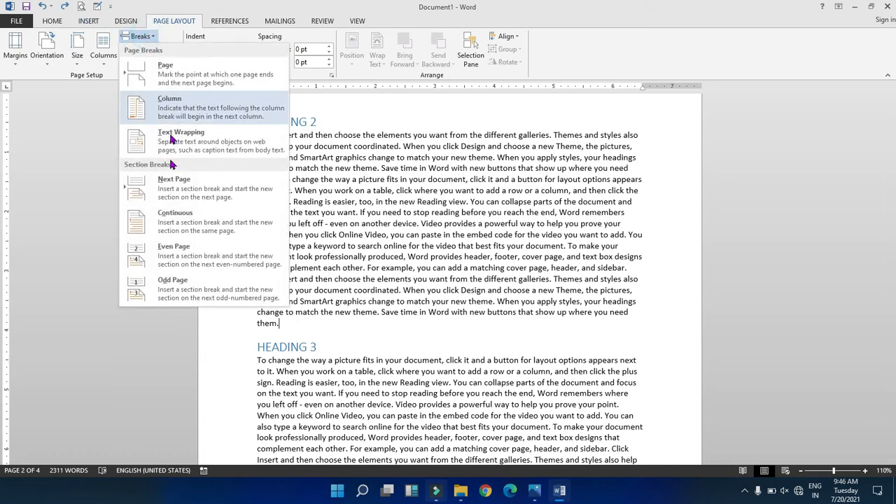
pyautogui.click(197, 224)
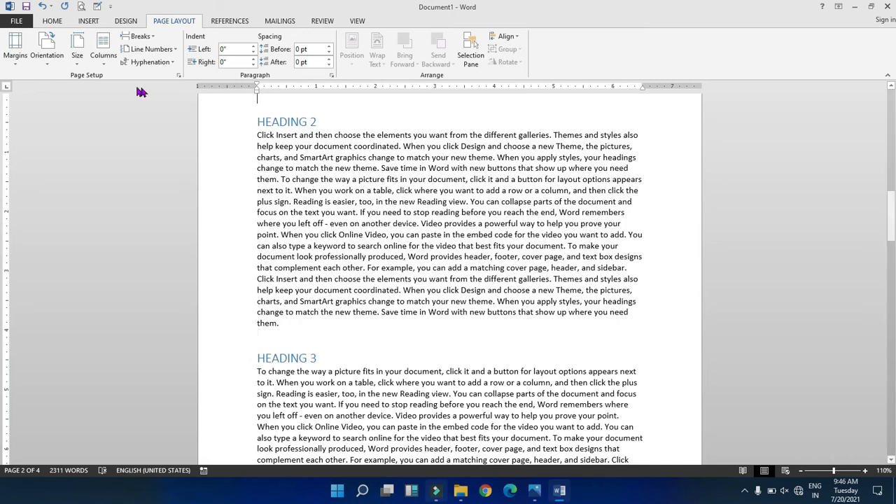
# Try a two-column layout on the Heading 2 section only, check it against Heading 3, and undo it
pyautogui.click(103, 56)
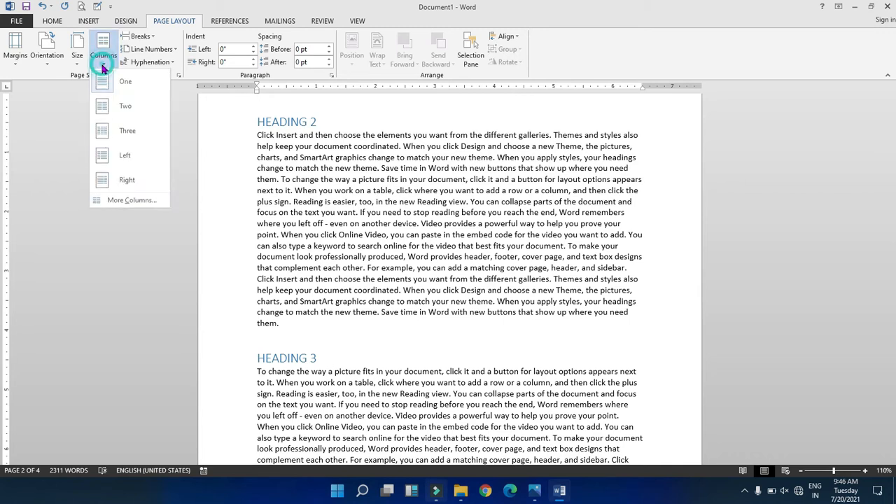
pyautogui.click(123, 106)
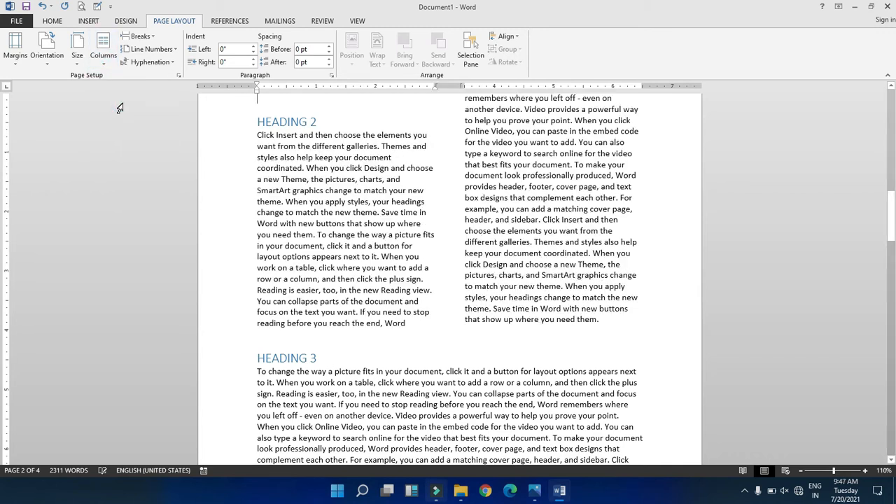
pyautogui.moveTo(892, 222)
pyautogui.mouseDown()
pyautogui.moveTo(890, 203)
pyautogui.moveTo(889, 223)
pyautogui.moveTo(885, 215)
pyautogui.mouseUp()
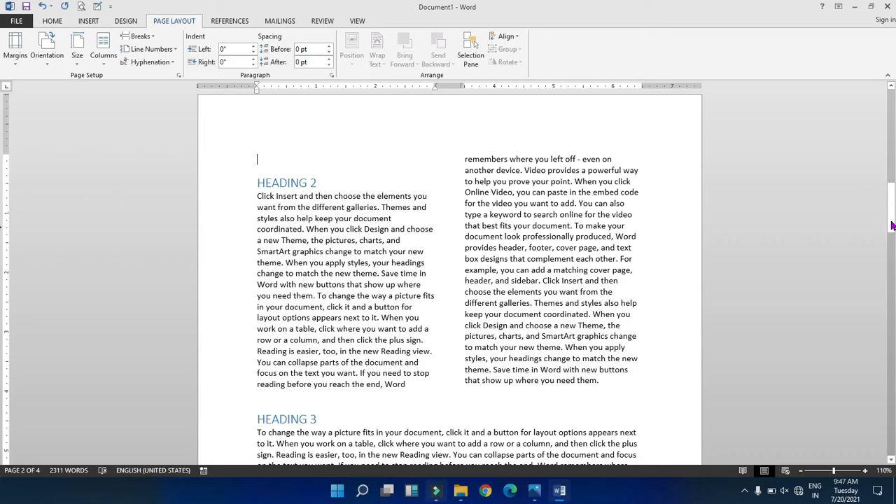
pyautogui.moveTo(888, 215)
pyautogui.mouseDown()
pyautogui.moveTo(894, 343)
pyautogui.moveTo(881, 216)
pyautogui.mouseUp()
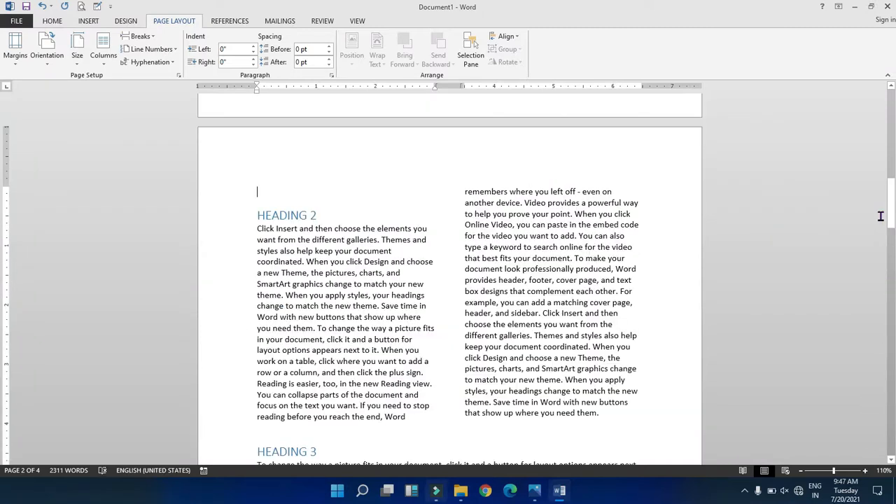
pyautogui.moveTo(890, 217); pyautogui.dragTo(890, 235)
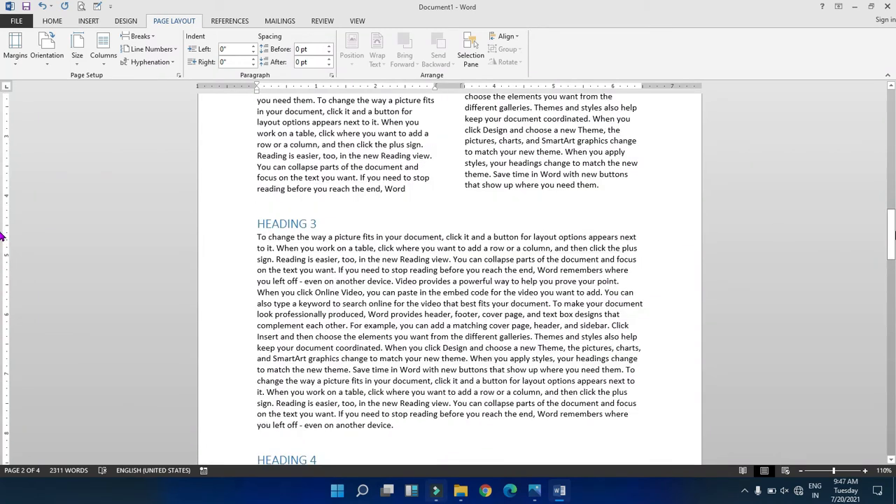
pyautogui.hotkey('ctrl', 'z')
# Insert an Even Page section break on the empty line between the Heading 2 text and Heading 3
pyautogui.click(140, 36)
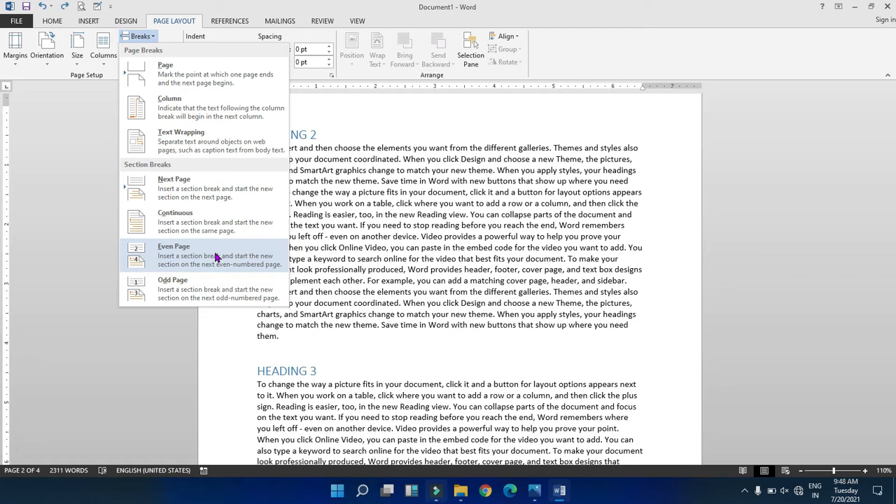
pyautogui.click(216, 258)
pyautogui.click(259, 349)
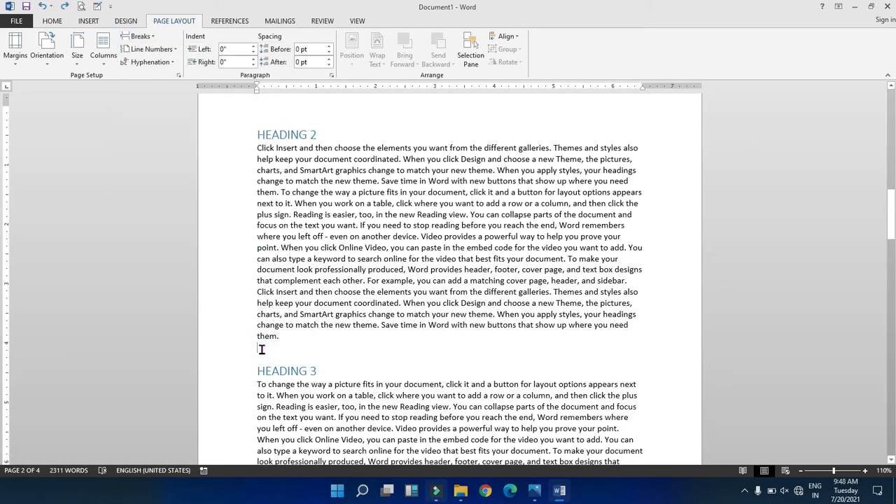
pyautogui.click(141, 38)
pyautogui.click(196, 251)
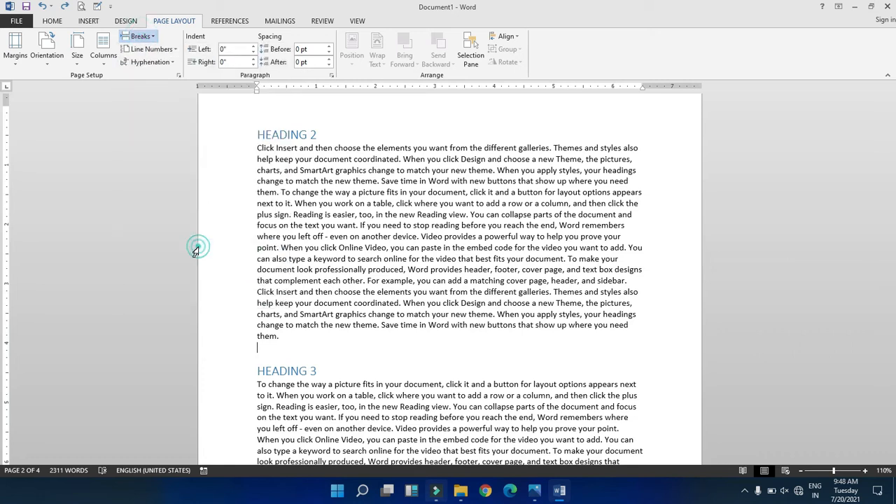
pyautogui.scroll(-5, 826, 240)
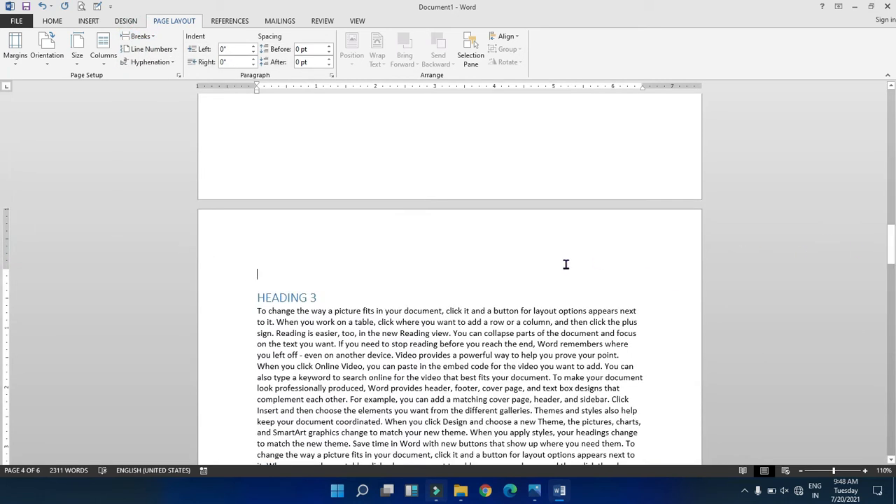
# Insert an Even Page section break directly before Heading 4
pyautogui.moveTo(886, 257); pyautogui.dragTo(893, 279)
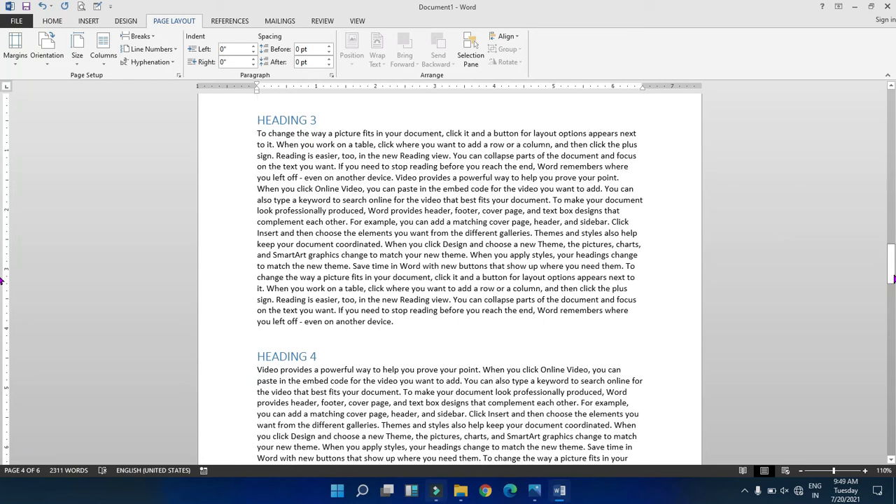
pyautogui.click(385, 343)
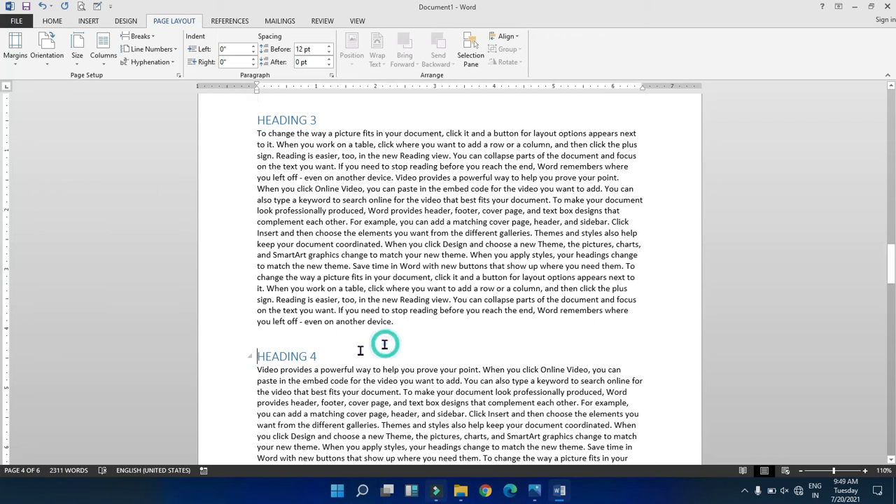
pyautogui.click(252, 351)
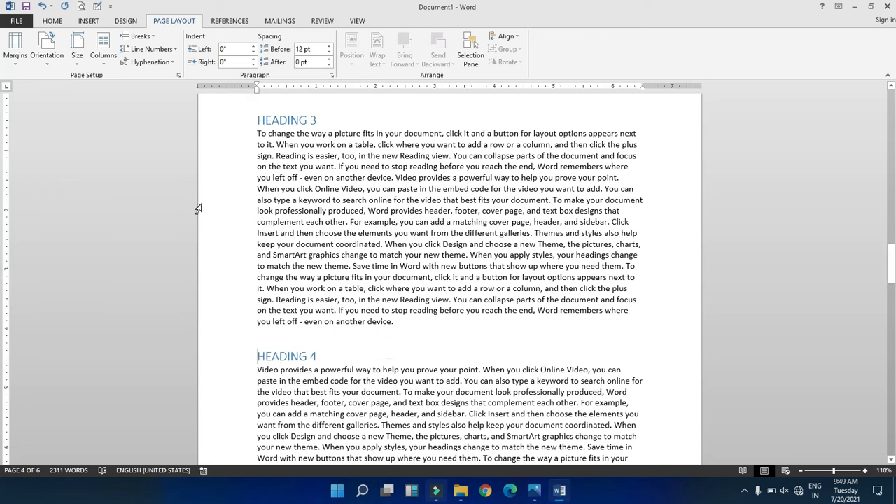
pyautogui.click(142, 36)
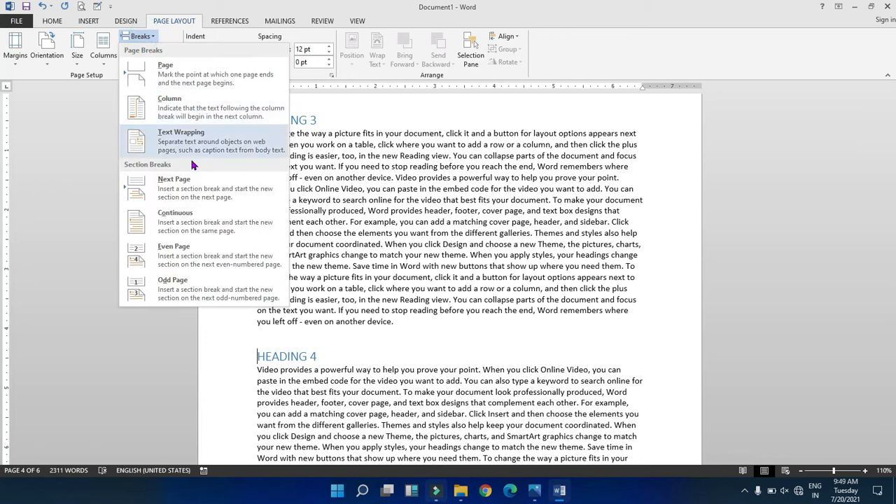
pyautogui.click(173, 250)
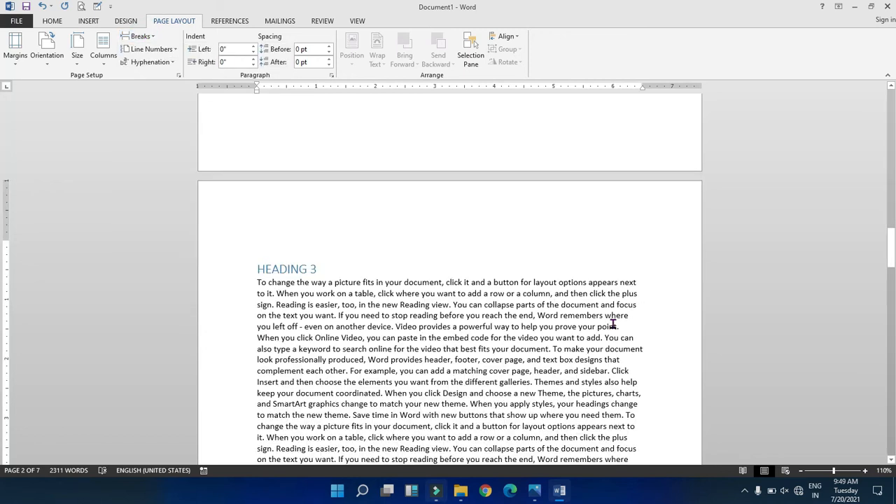
# Examine how the pages are laid out from Heading 3 through Heading 6, returning to the Heading 3 page
pyautogui.scroll(-15, 612, 324)
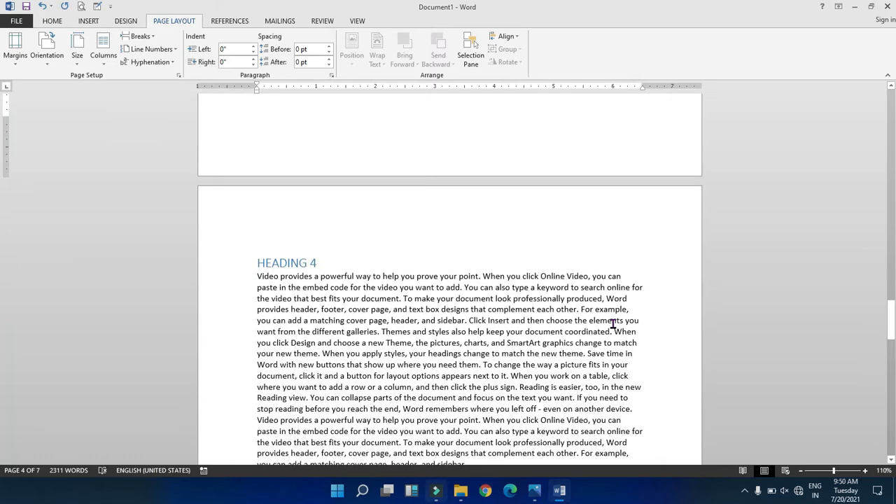
pyautogui.scroll(4, 612, 323)
pyautogui.scroll(-10, 612, 324)
pyautogui.scroll(-20, 613, 323)
pyautogui.scroll(-10, 612, 323)
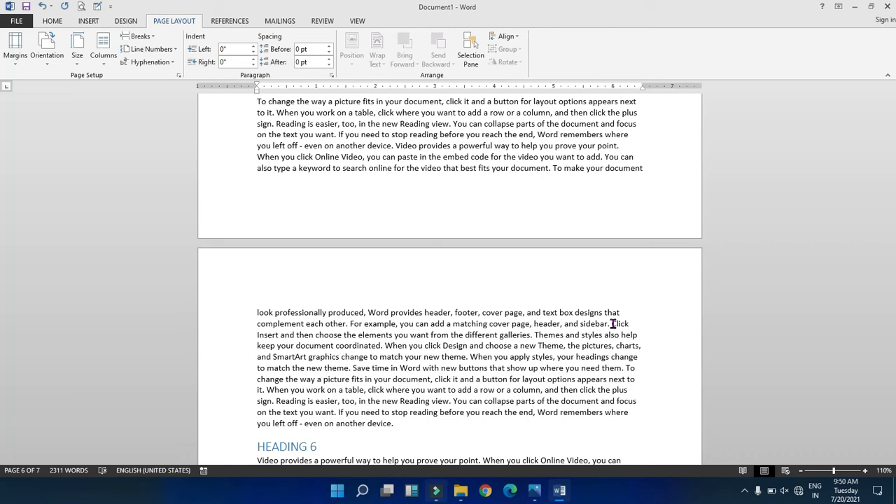
pyautogui.scroll(20, 612, 323)
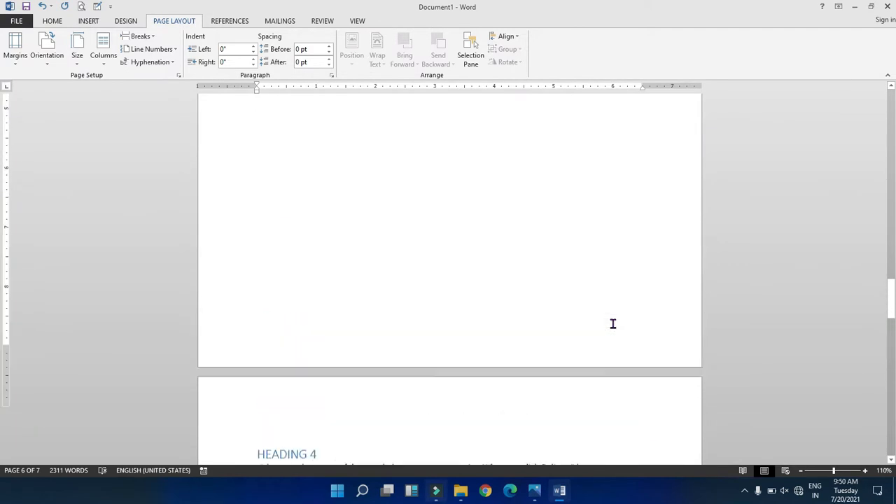
pyautogui.scroll(15, 613, 323)
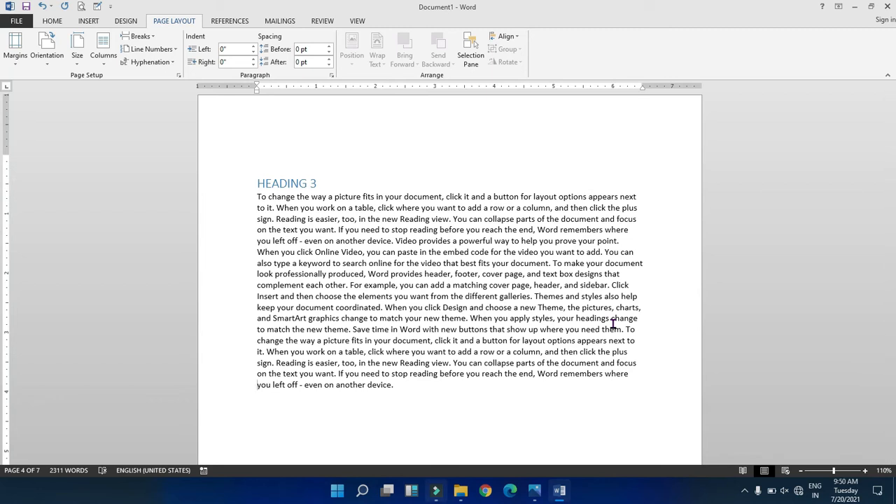
# Show the formatting marks and locate the section break below the Heading 3 text
pyautogui.click(50, 21)
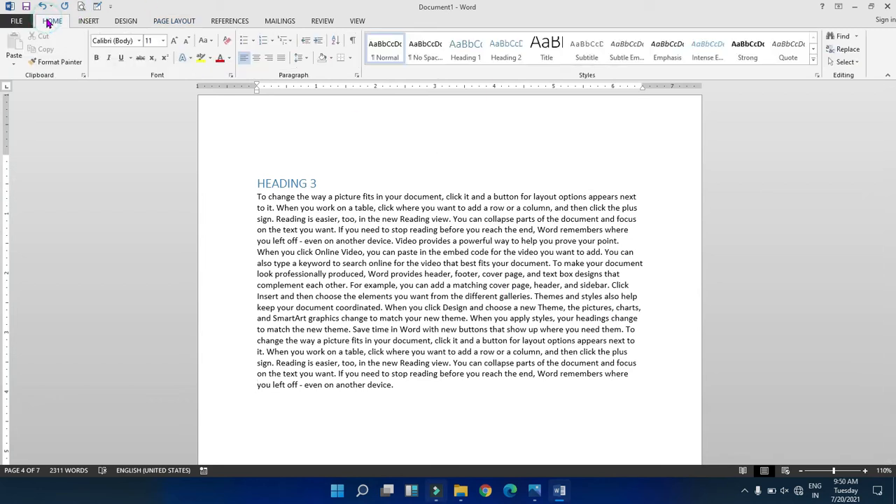
pyautogui.click(353, 43)
pyautogui.scroll(-1, 375, 180)
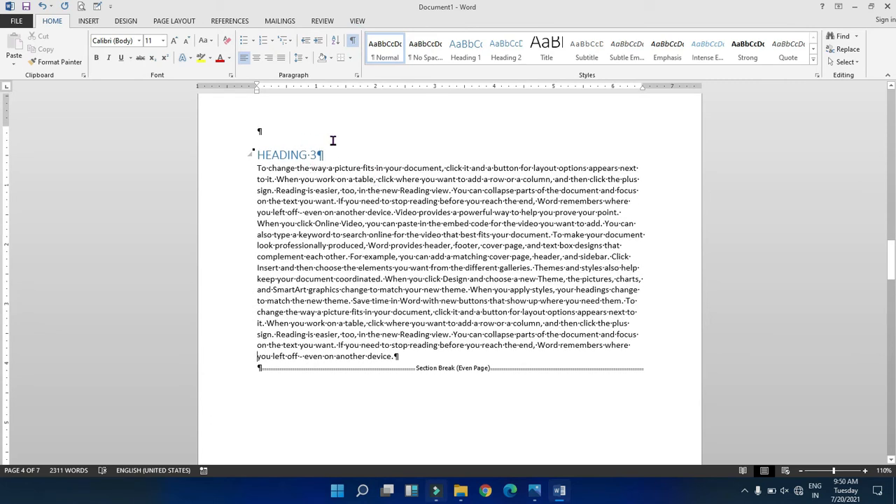
pyautogui.scroll(-1, 356, 206)
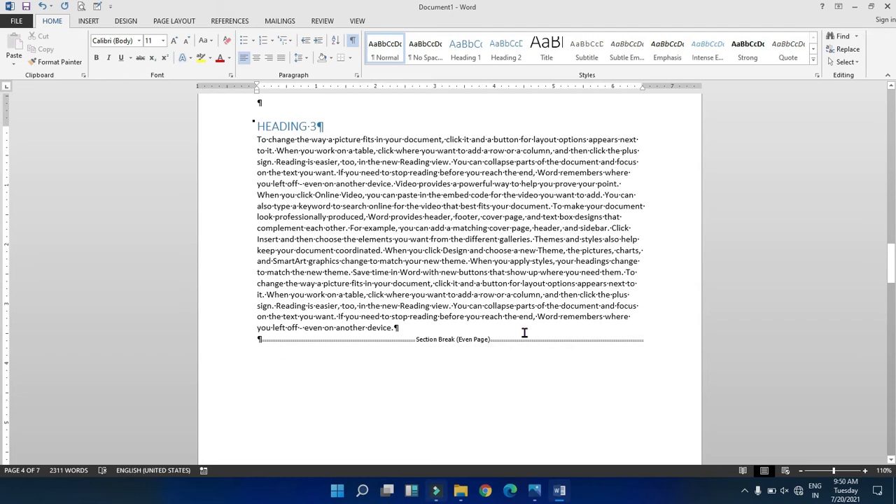
# Examine the section break markers from Heading 3 down to Heading 6 and back up to the end of the Heading 2 text
pyautogui.scroll(-3, 525, 334)
pyautogui.scroll(-18, 526, 334)
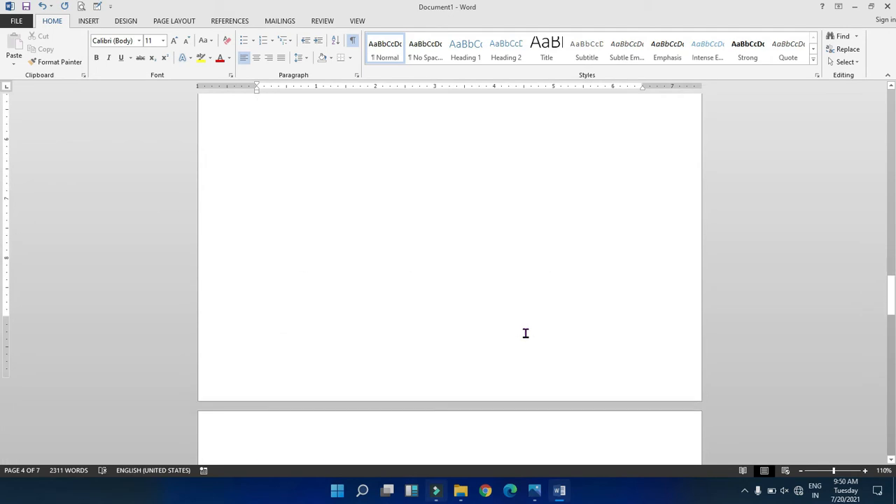
pyautogui.scroll(-7, 362, 324)
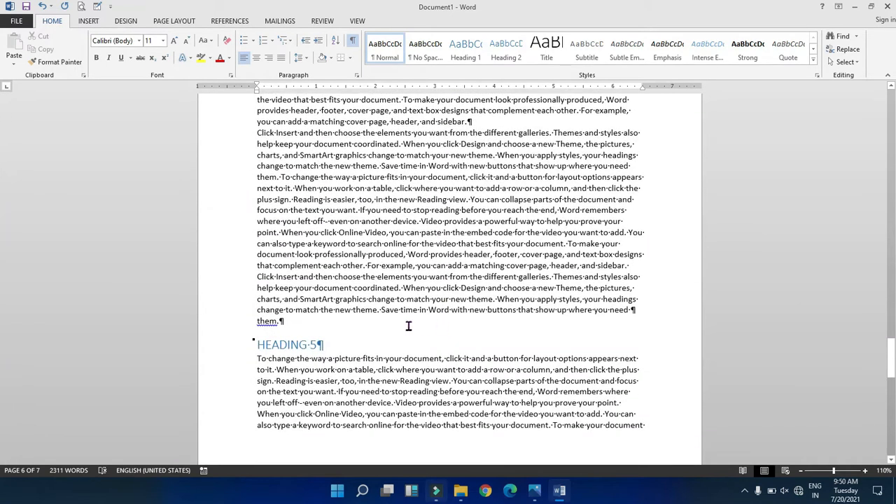
pyautogui.scroll(-1, 328, 328)
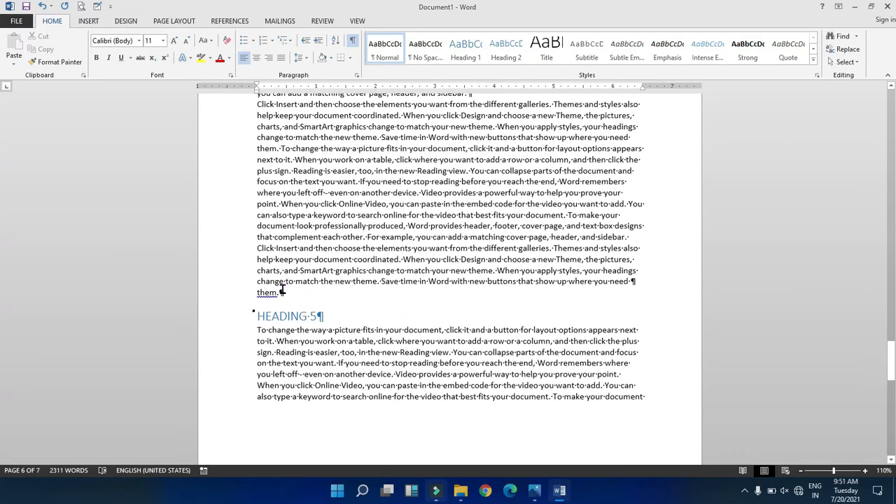
pyautogui.scroll(-4, 283, 288)
pyautogui.scroll(-14, 312, 305)
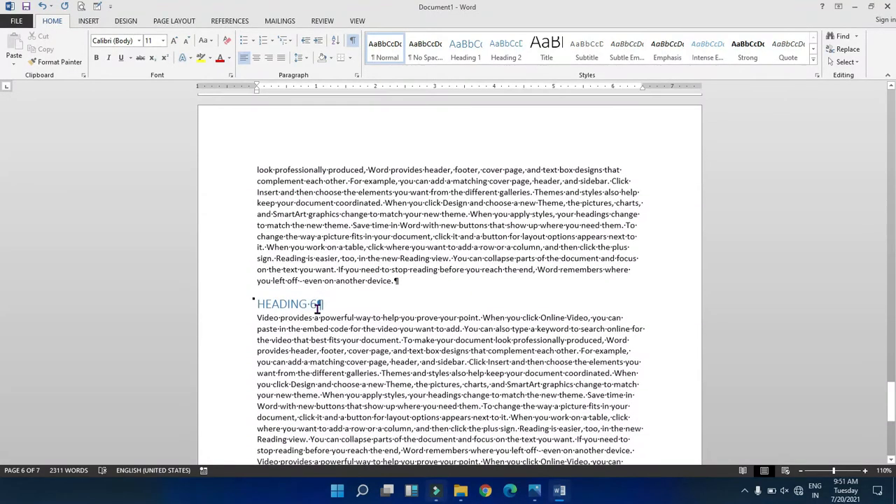
pyautogui.scroll(5, 317, 310)
pyautogui.scroll(20, 317, 310)
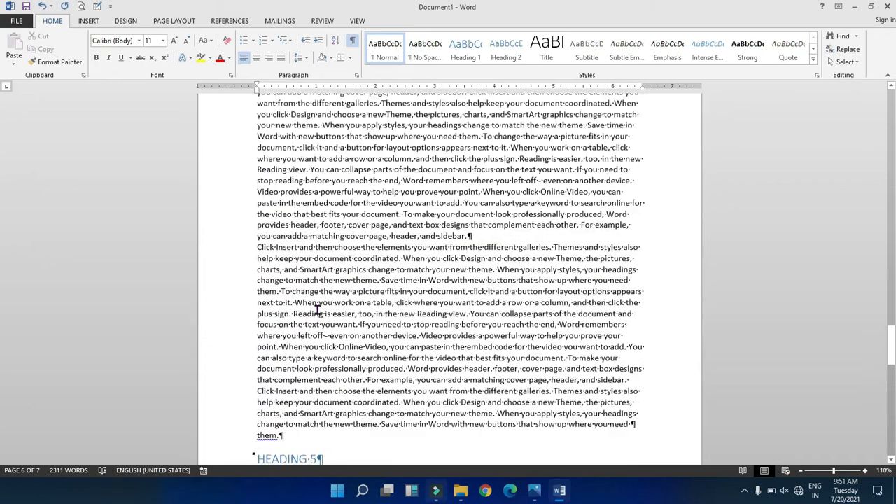
pyautogui.scroll(20, 317, 310)
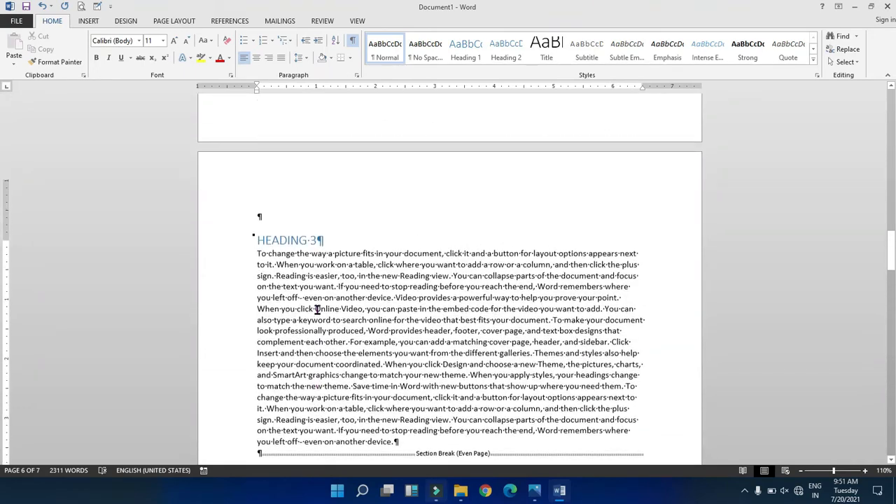
pyautogui.scroll(15, 317, 310)
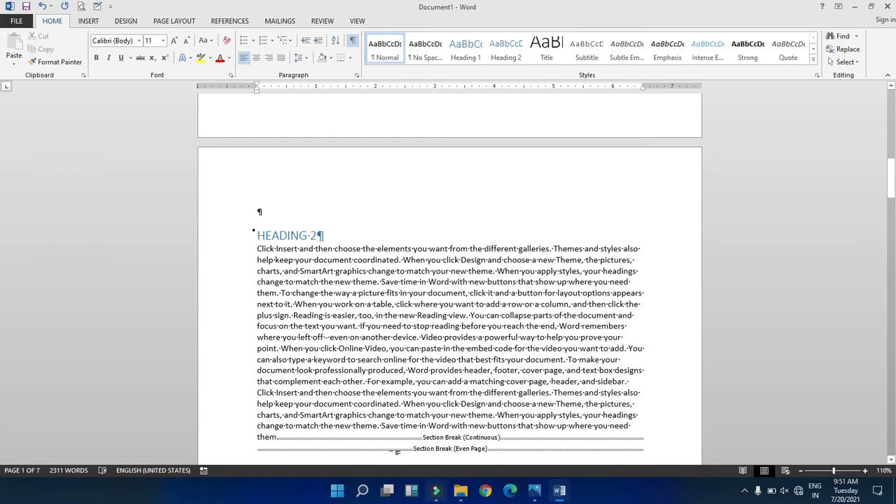
# Delete the Next Page section break at the end of the Heading 1 text
pyautogui.scroll(1, 390, 437)
pyautogui.scroll(20, 390, 437)
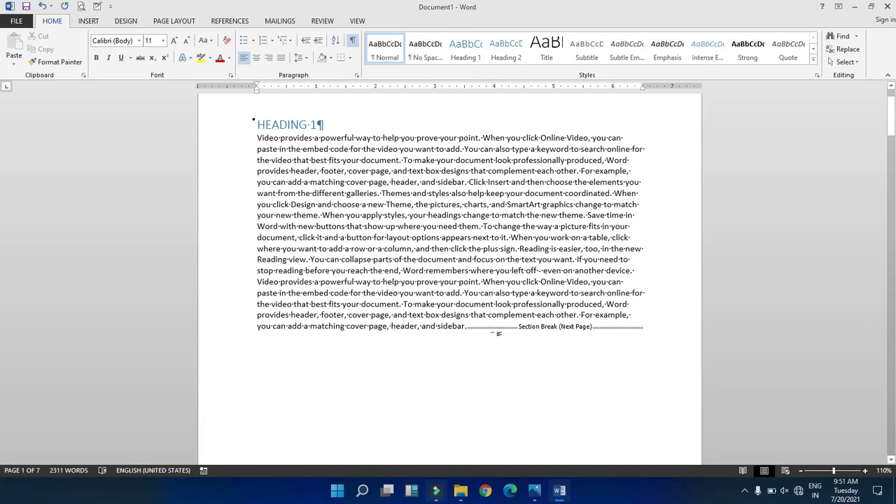
pyautogui.click(467, 327)
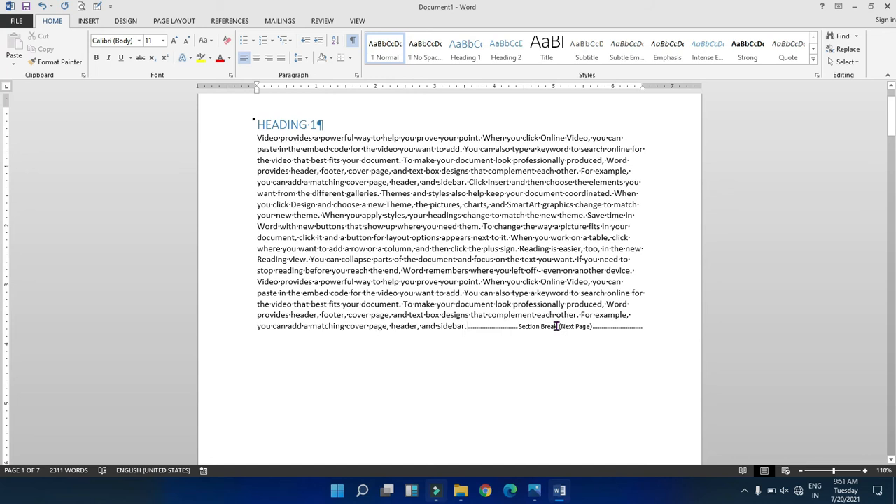
pyautogui.press('Delete')
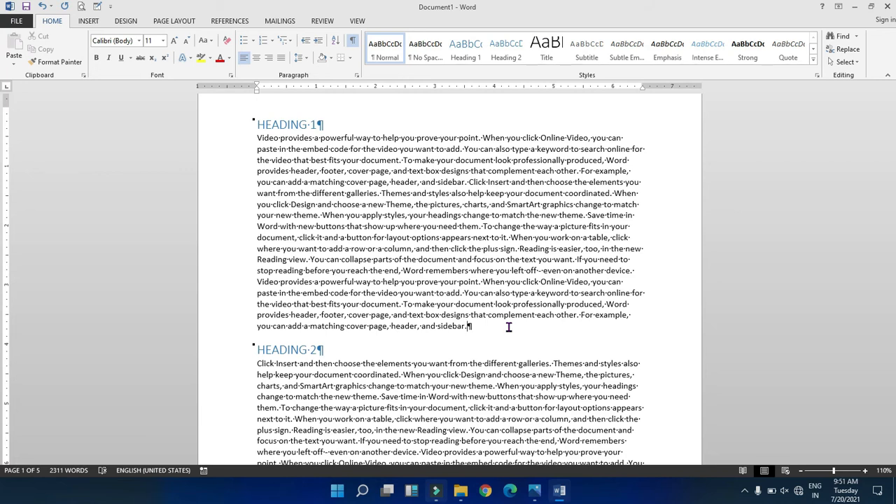
# Remove all remaining section breaks at once by replacing the special character Section Break (^b) with nothing throughout the document
pyautogui.click(848, 50)
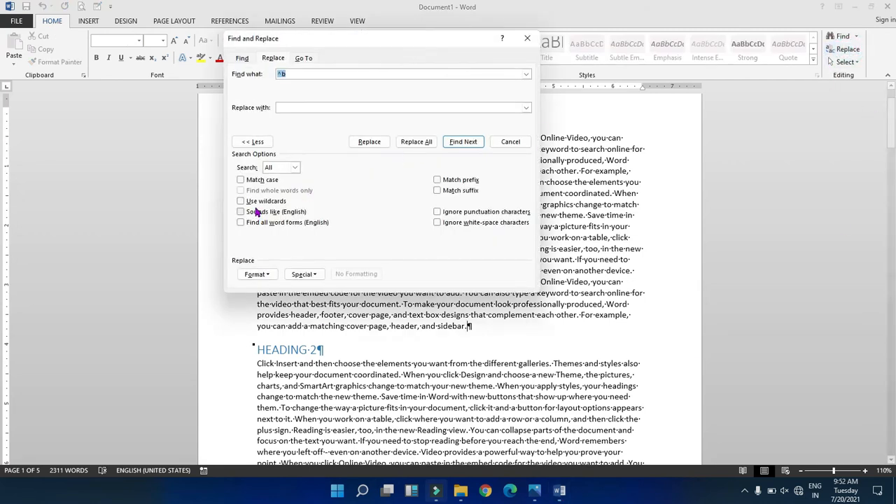
pyautogui.click(253, 142)
pyautogui.click(259, 145)
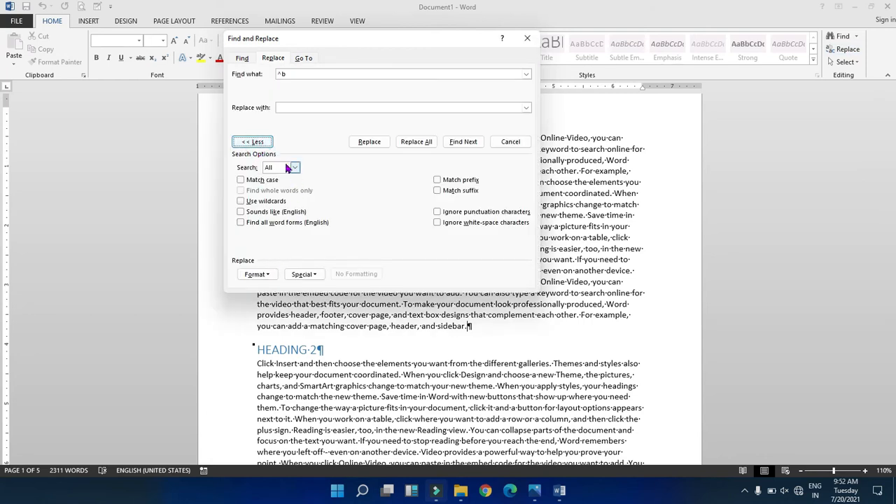
pyautogui.click(304, 274)
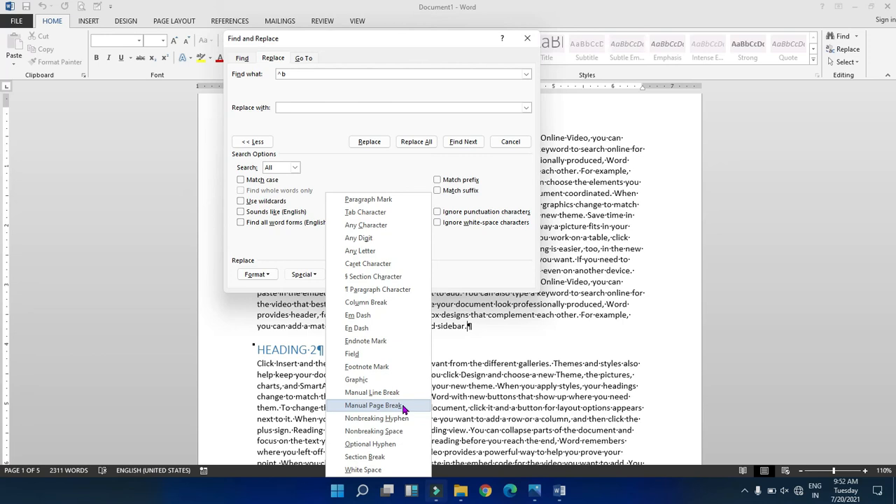
pyautogui.click(378, 457)
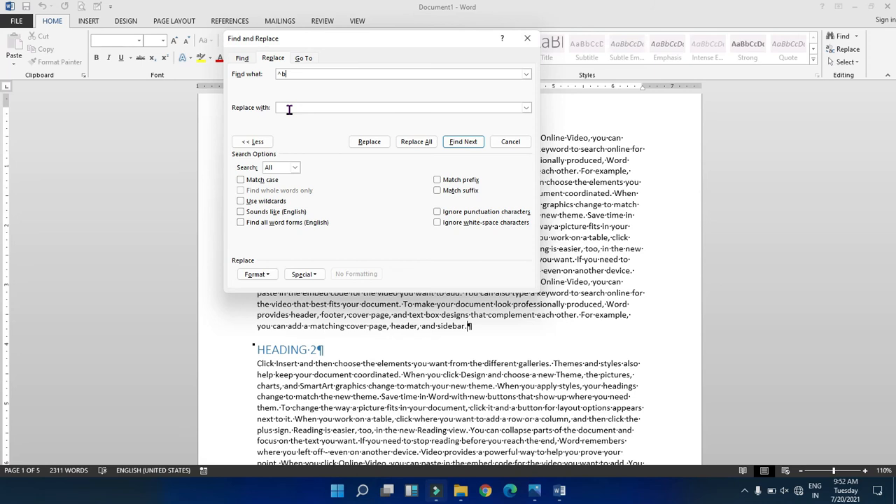
pyautogui.click(415, 143)
pyautogui.click(416, 143)
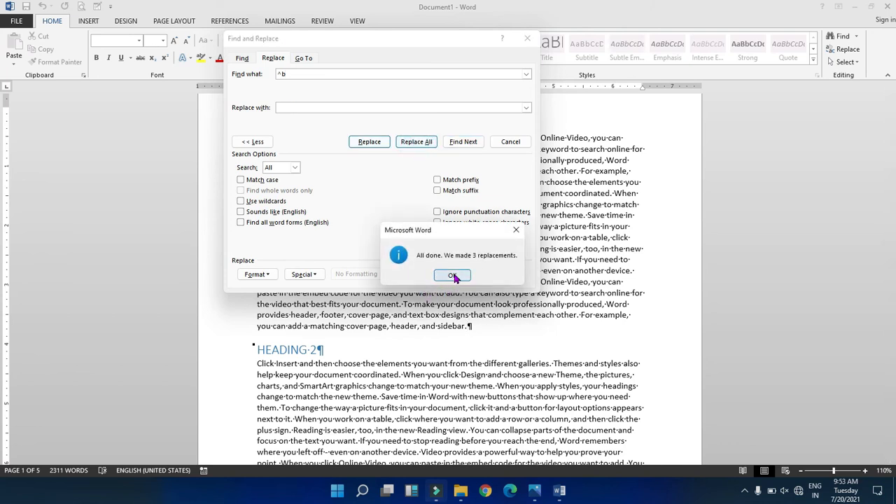
pyautogui.click(450, 276)
pyautogui.click(453, 275)
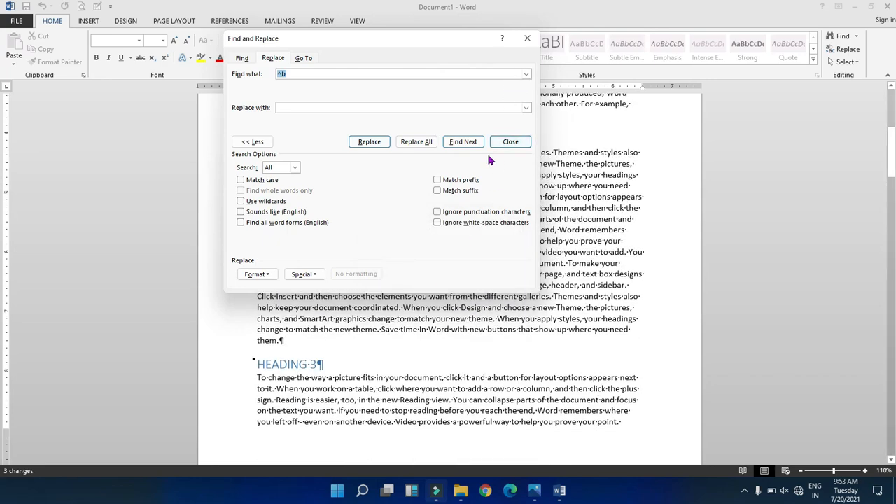
pyautogui.click(527, 38)
# Check the text between Heading 1 and Heading 4 for leftover section breaks and hide the formatting marks
pyautogui.scroll(8, 582, 194)
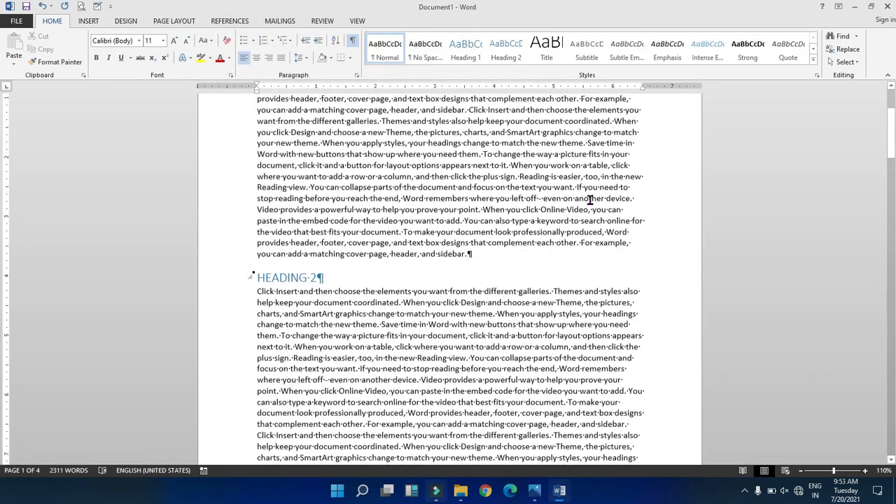
pyautogui.scroll(-4, 465, 228)
pyautogui.scroll(-15, 465, 228)
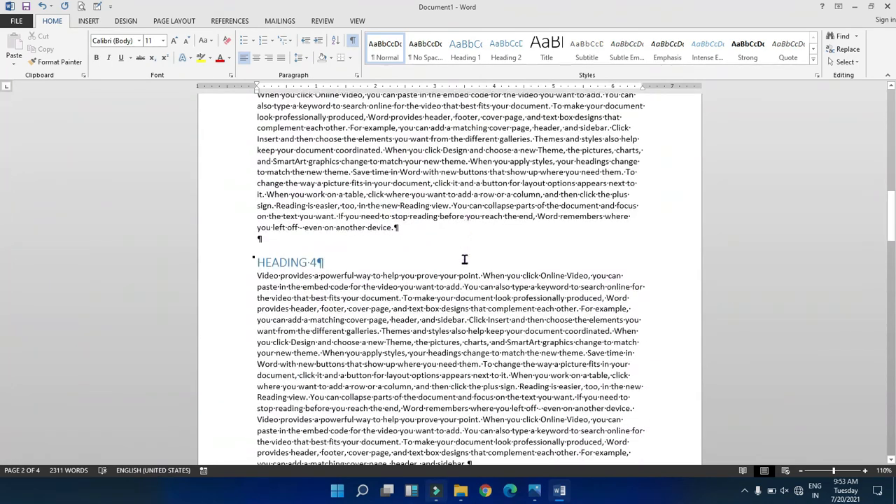
pyautogui.scroll(12, 464, 256)
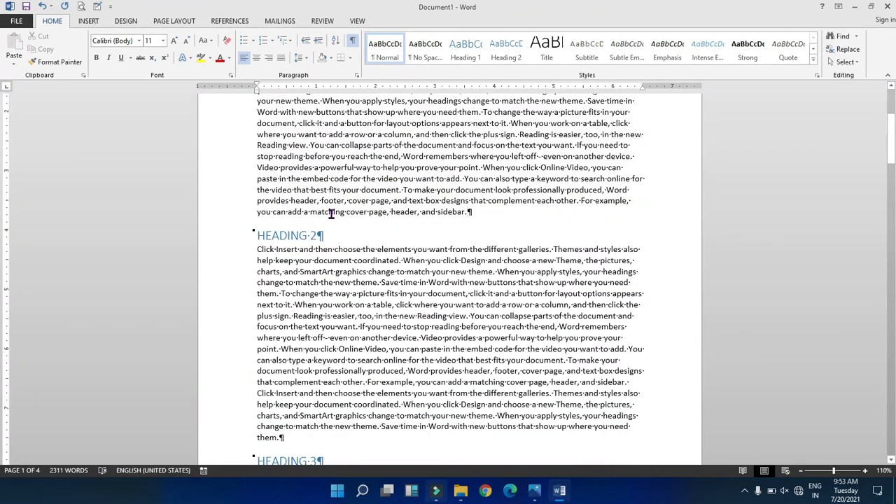
pyautogui.click(352, 40)
pyautogui.scroll(3, 378, 210)
pyautogui.scroll(2, 384, 265)
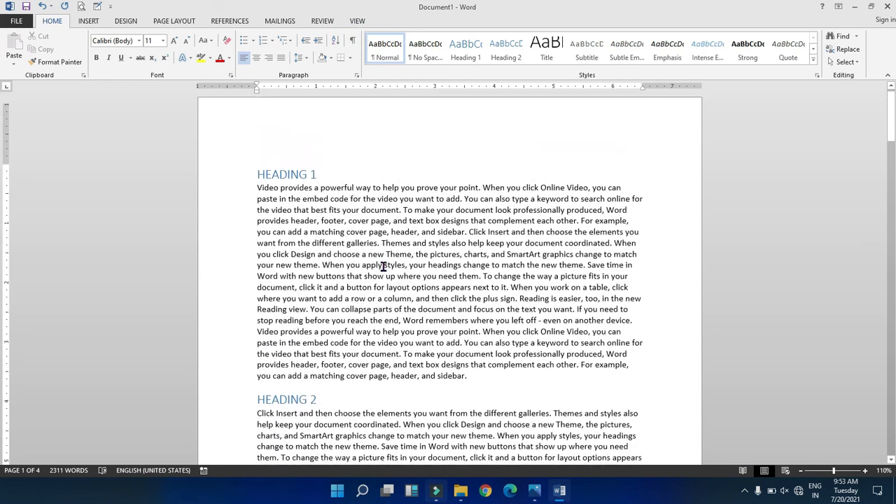